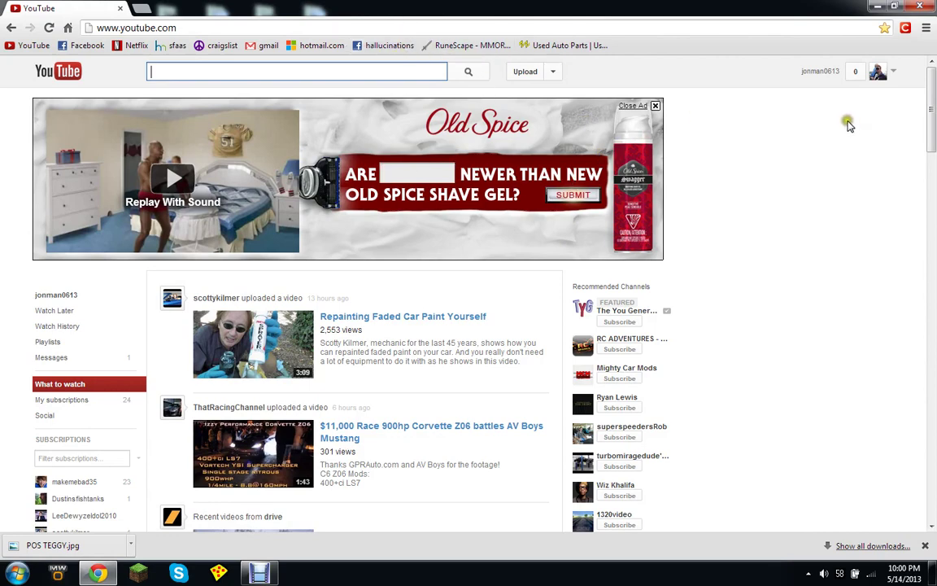
Open the Video Manager's uploads list and look through the channel's uploaded videos.
left_click(811, 69)
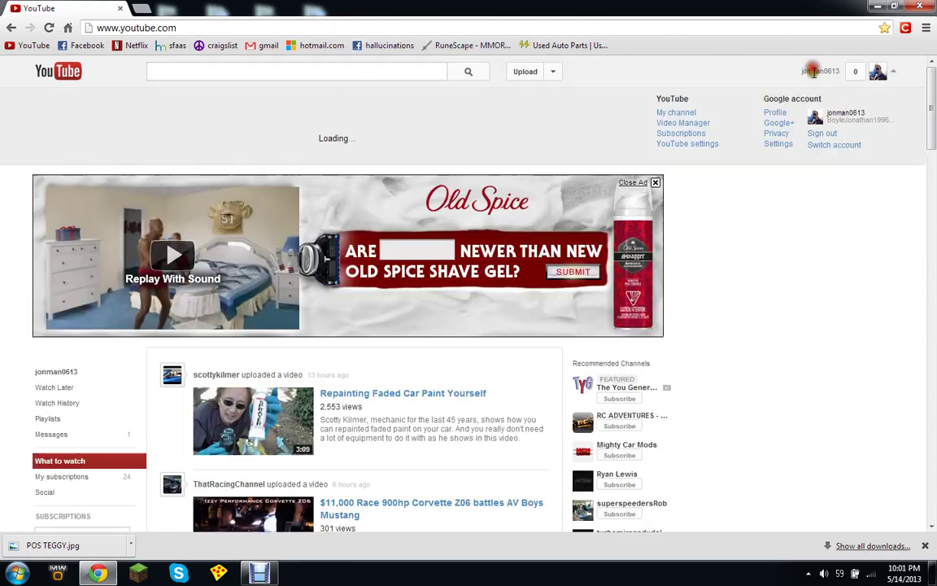
left_click(661, 124)
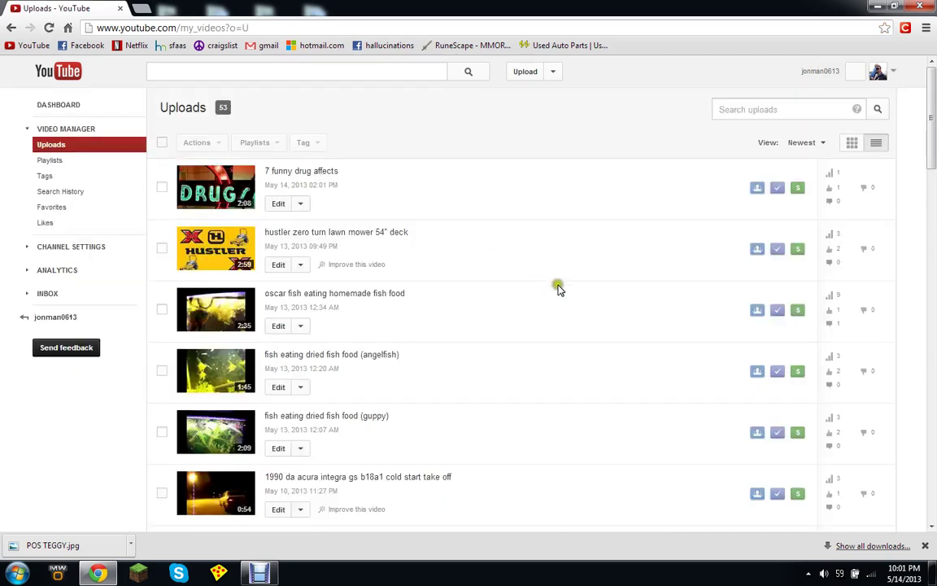
scroll(86, 407, "down", 3)
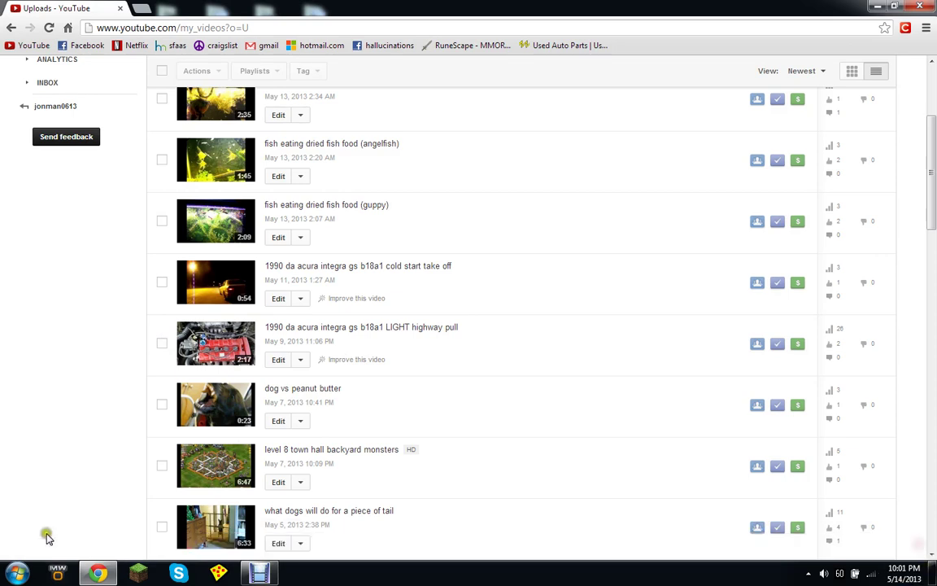
Browse the computer's C: drive to the "edit pics" folder inside the personal folder.
left_click(18, 573)
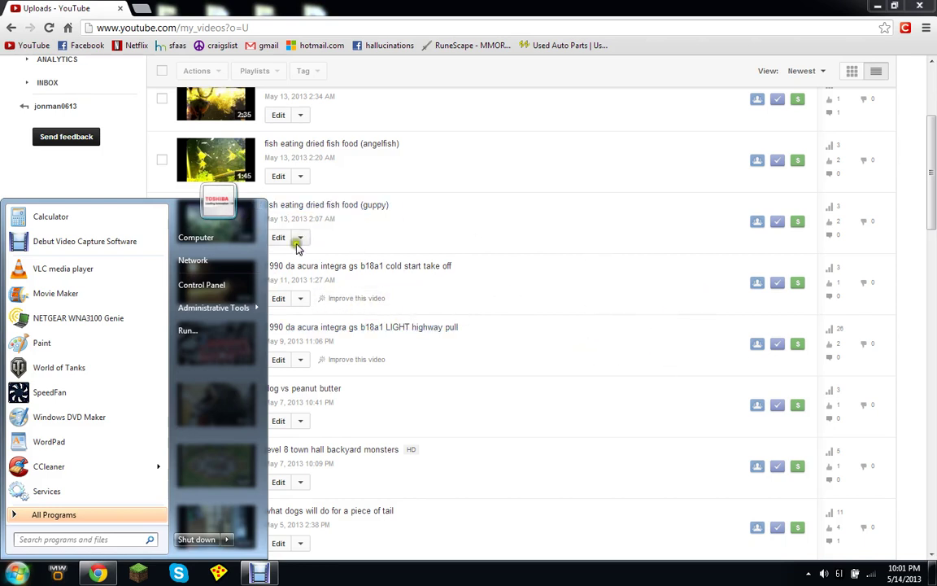
left_click(229, 239)
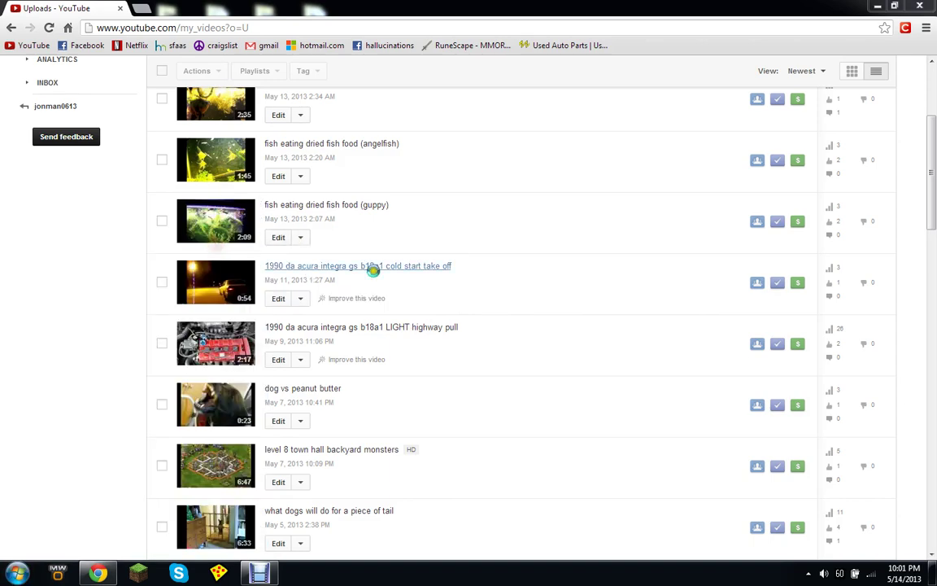
double_click(391, 178)
double_click(355, 150)
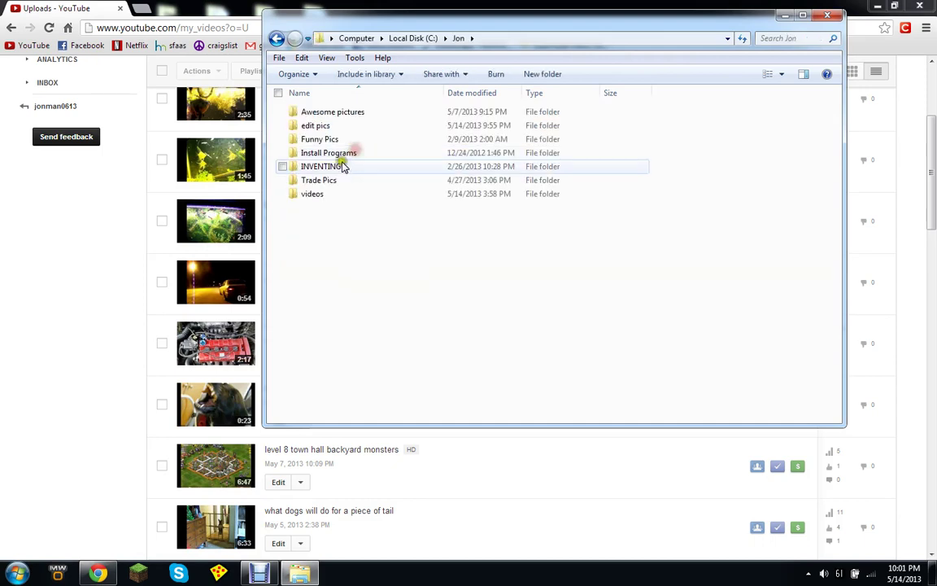
left_click(334, 127)
left_click(390, 134)
left_click(394, 127)
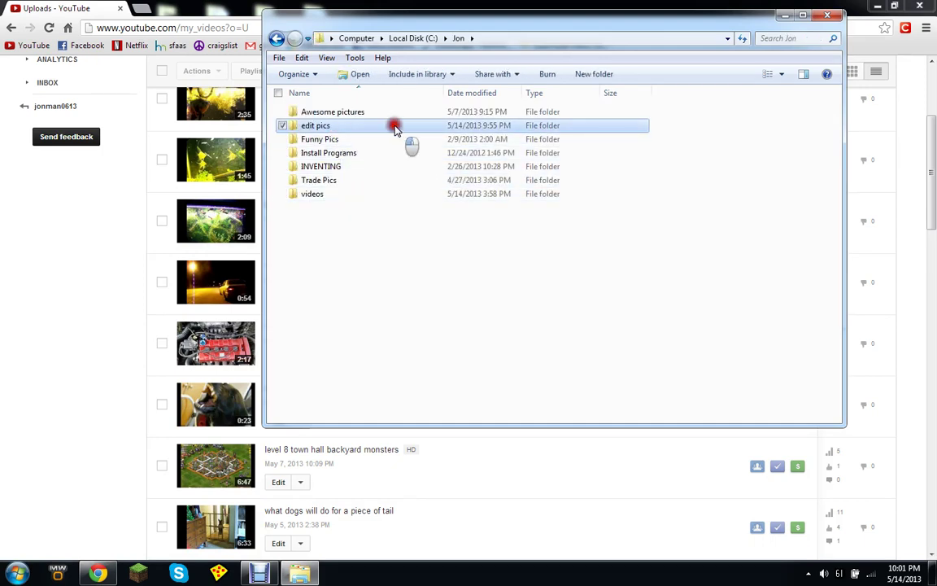
double_click(394, 127)
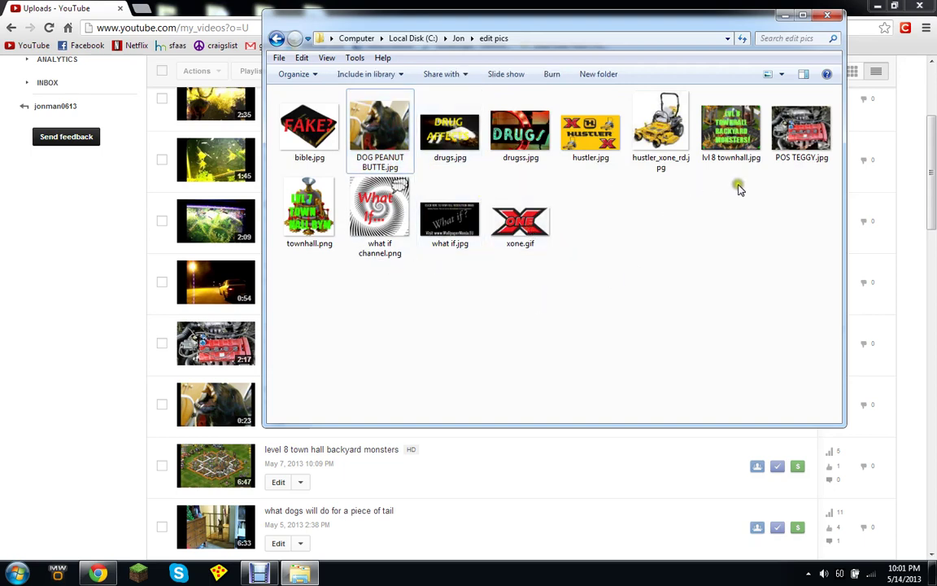
Go back one folder level and open the "videos" folder.
left_click(275, 41)
left_click(371, 191)
left_click(370, 191)
left_click(366, 193)
left_click(366, 193)
double_click(367, 193)
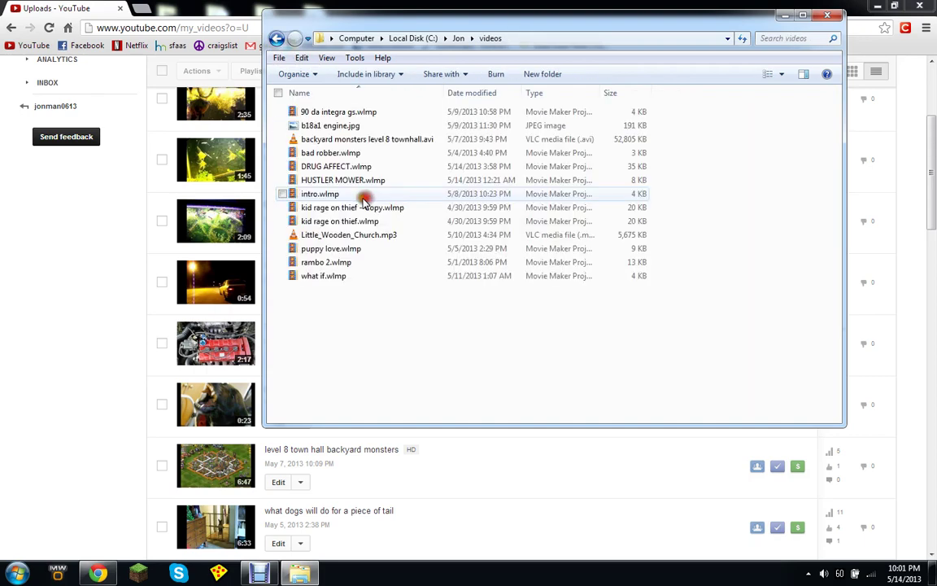
Preview the image b18a1 engine.jpg, and close both the preview and the folder window.
left_click(370, 127)
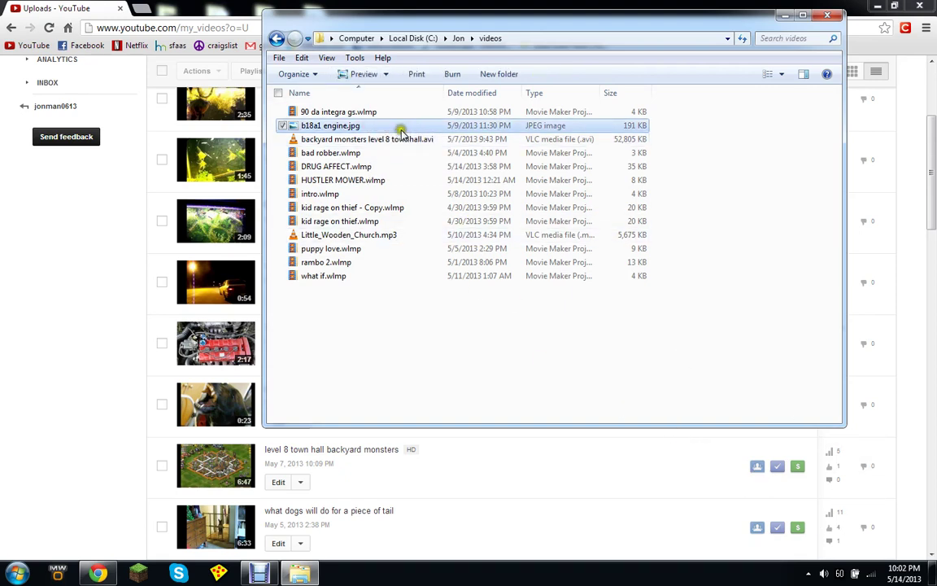
right_click(370, 127)
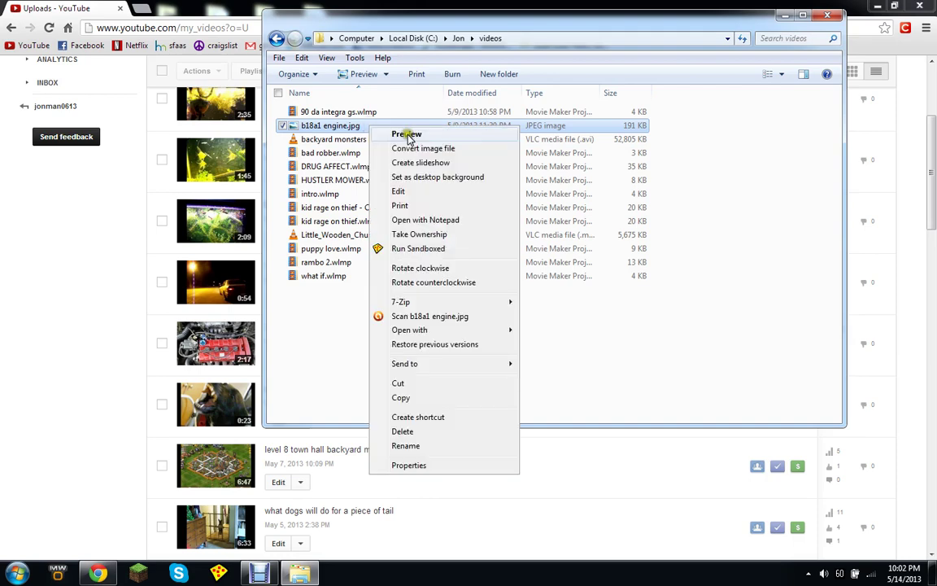
left_click(408, 135)
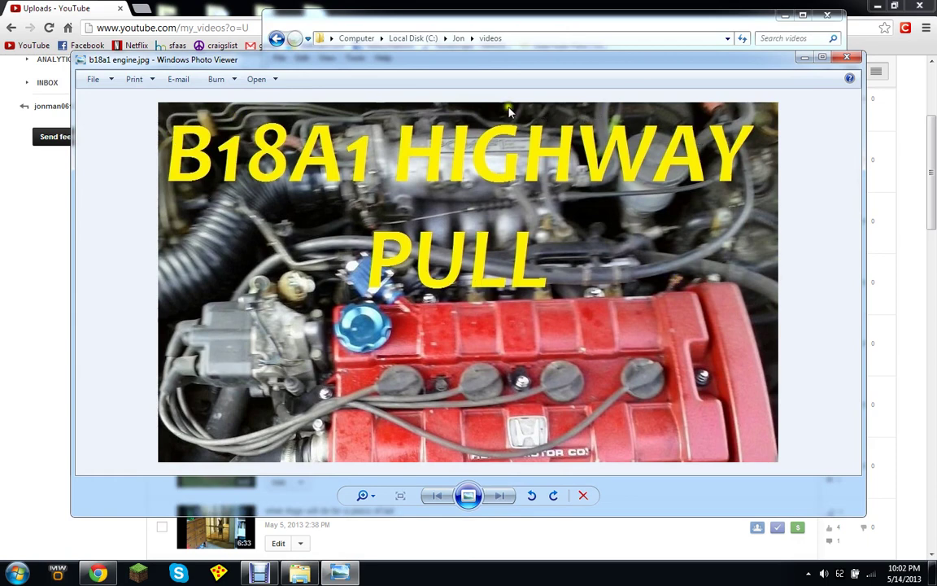
left_click(847, 57)
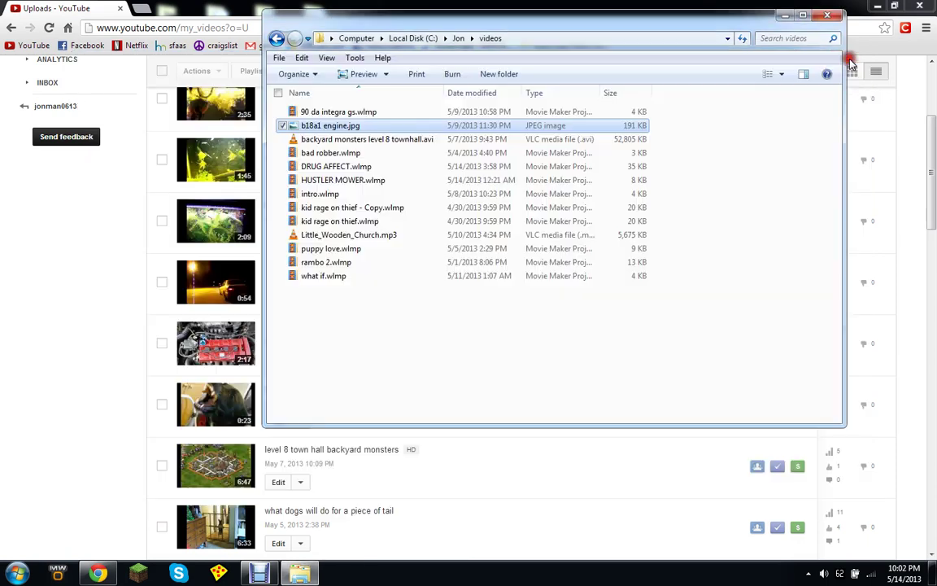
left_click(830, 19)
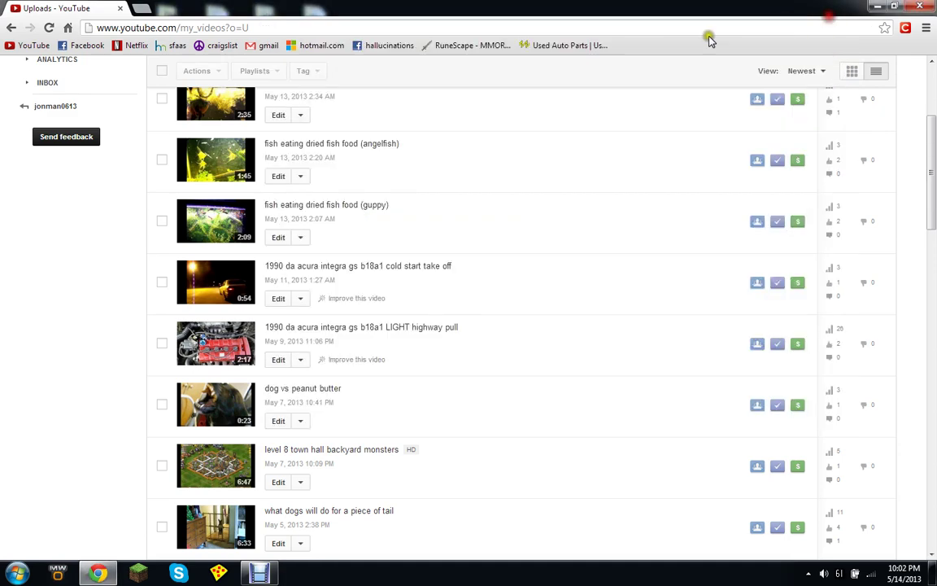
Edit the "1990 da acura integra gs b18a1 LIGHT highway pull" video, replacing its custom thumbnail with b18a1 engine.jpg from the videos folder, and save.
left_click(277, 358)
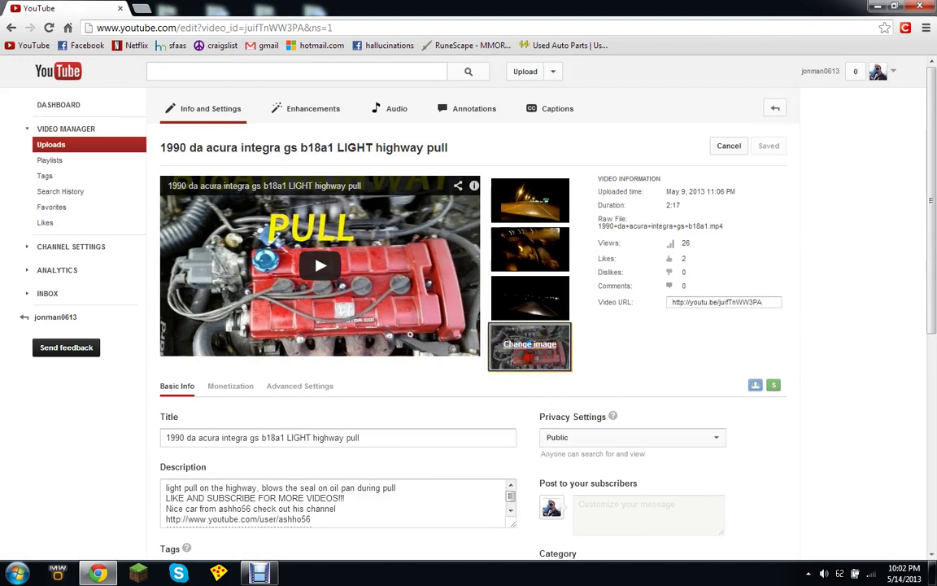
left_click(559, 352)
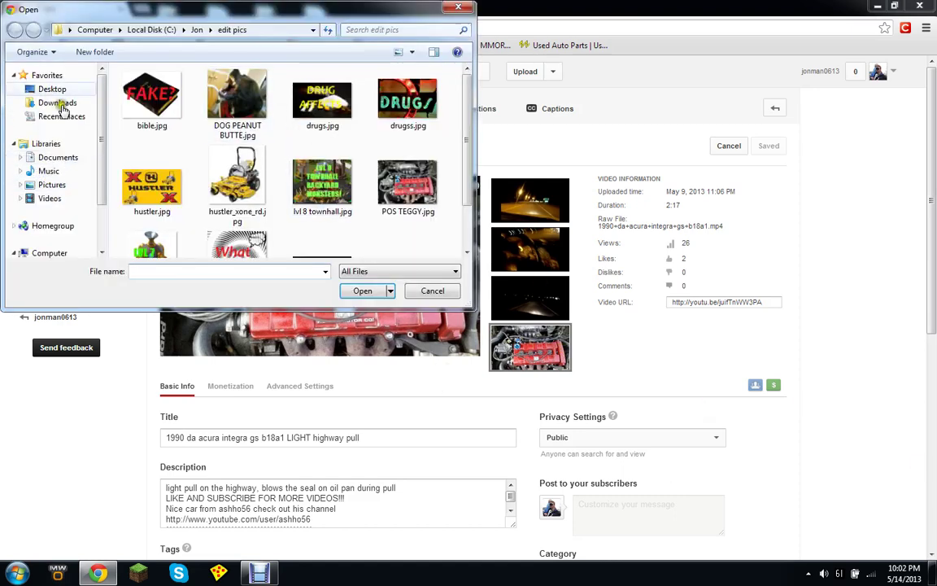
left_click(50, 253)
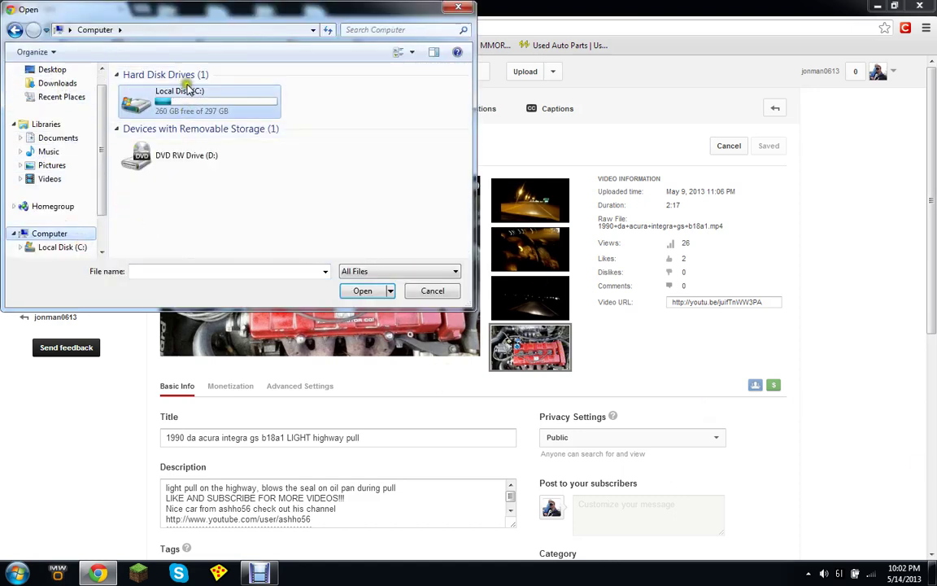
double_click(266, 106)
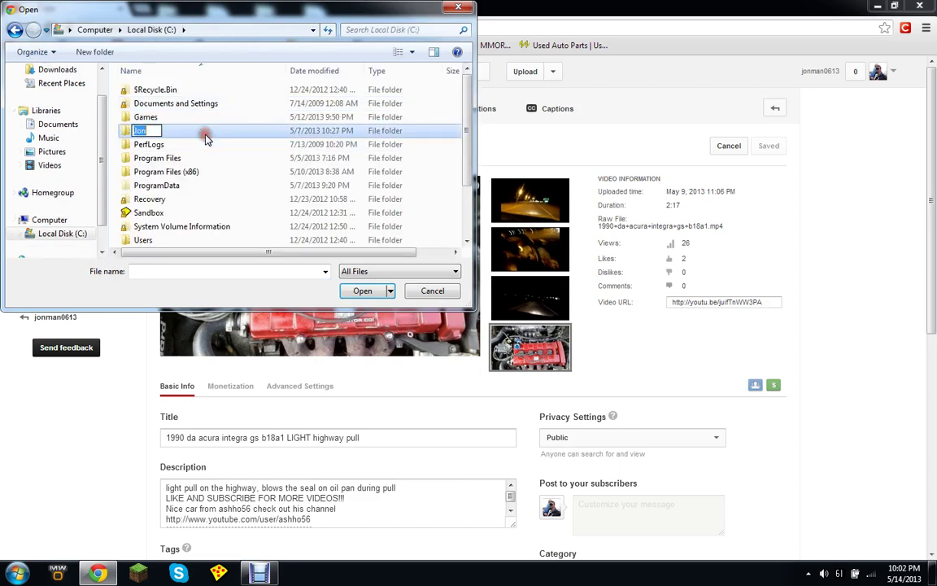
double_click(203, 130)
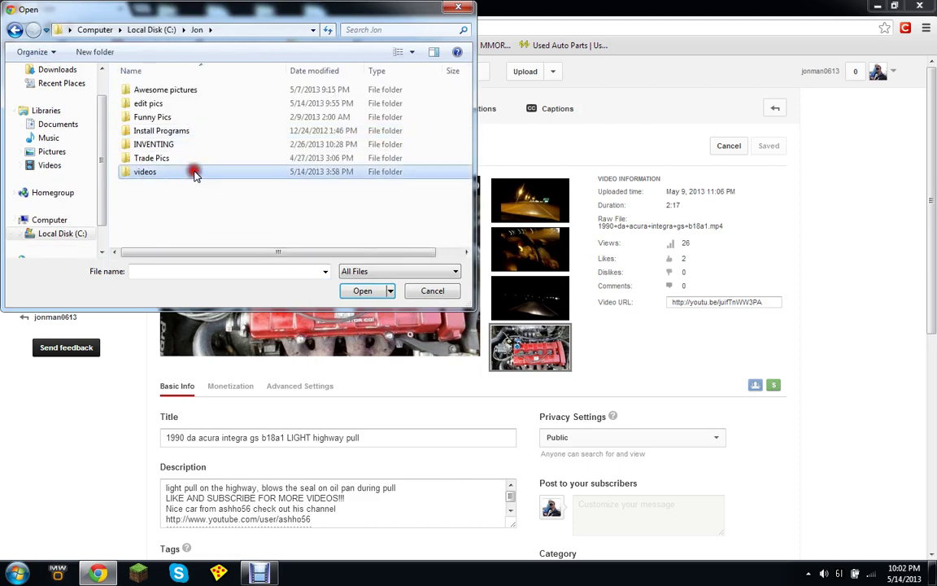
double_click(193, 173)
left_click(196, 103)
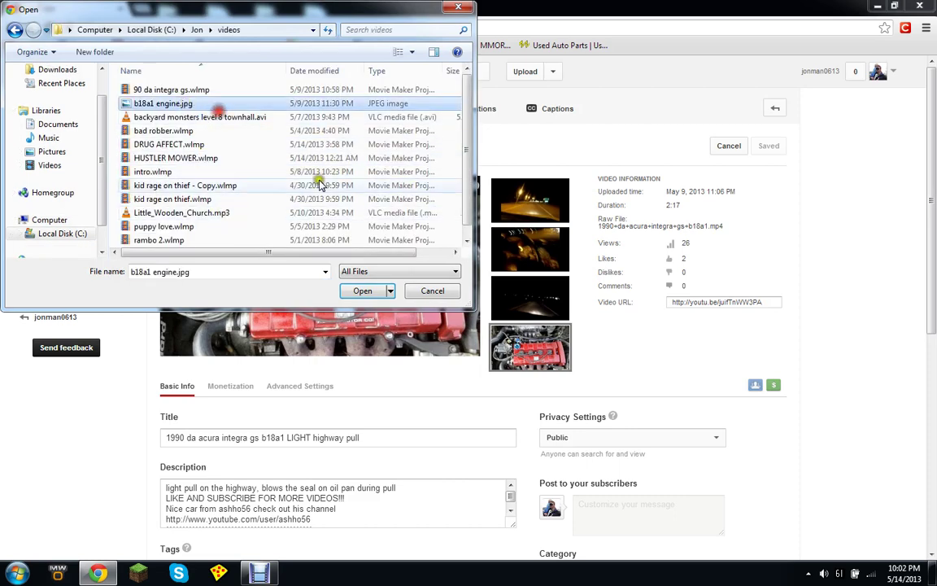
left_click(358, 291)
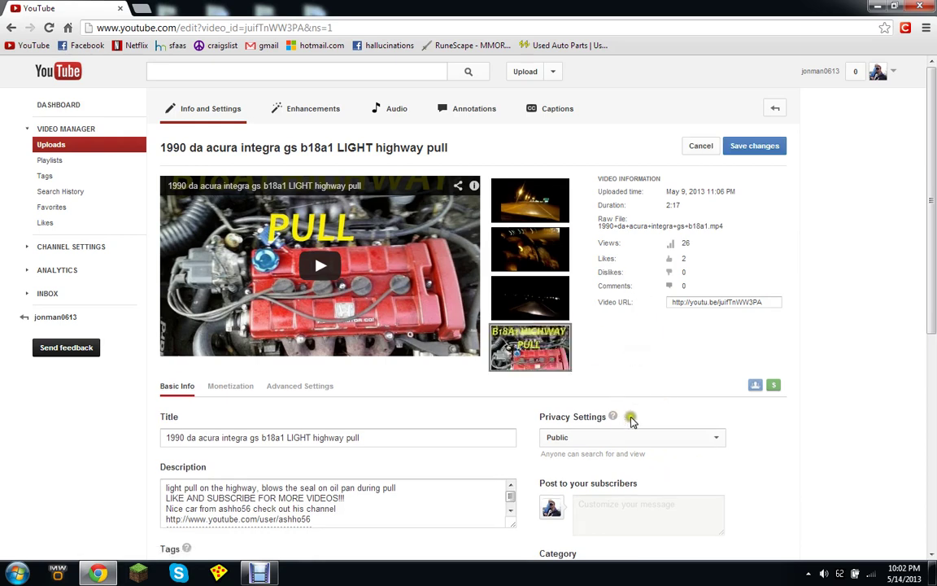
left_click(745, 146)
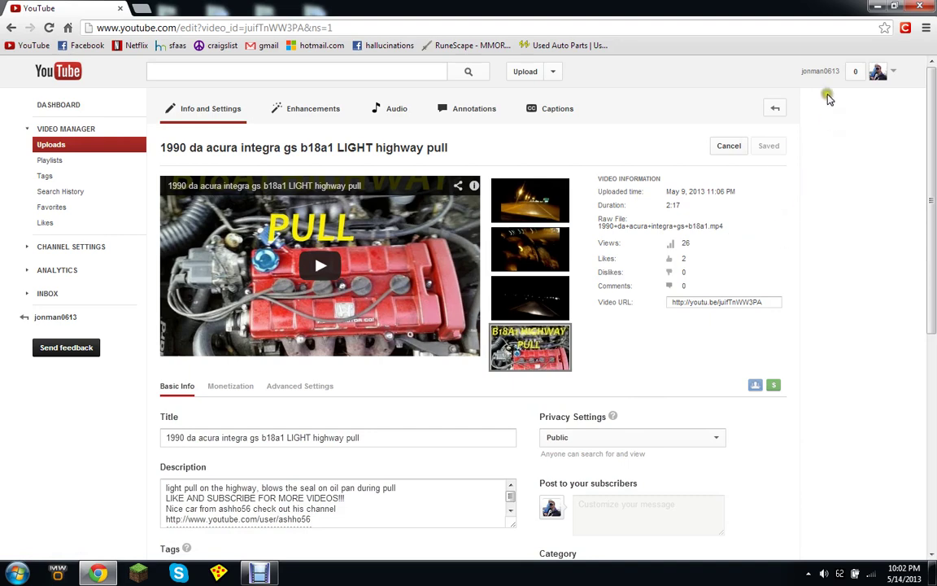
Check the thumbnail in the Video Manager's uploads list and reopen the "LIGHT highway pull" video for editing.
left_click(823, 72)
left_click(682, 123)
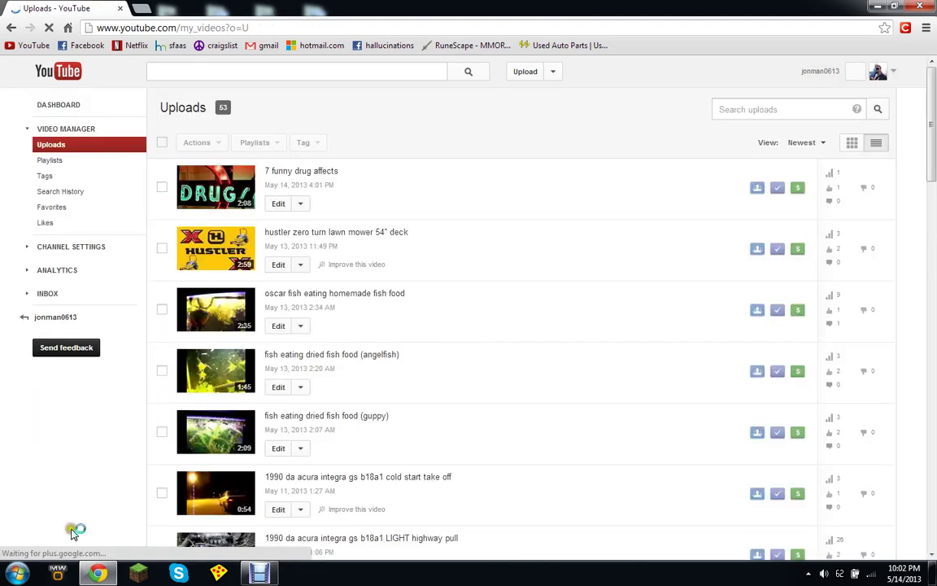
scroll(61, 488, "down", 1)
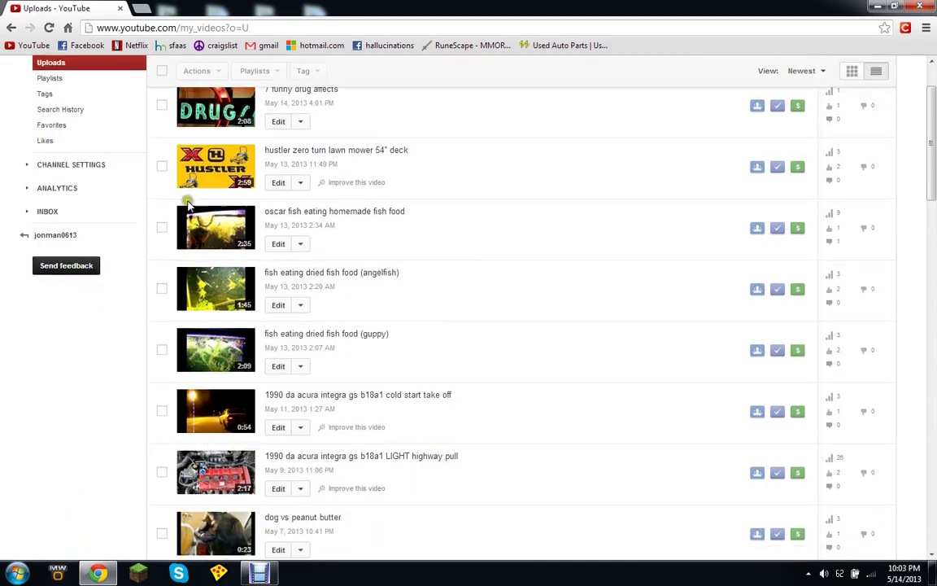
scroll(104, 423, "up", 1)
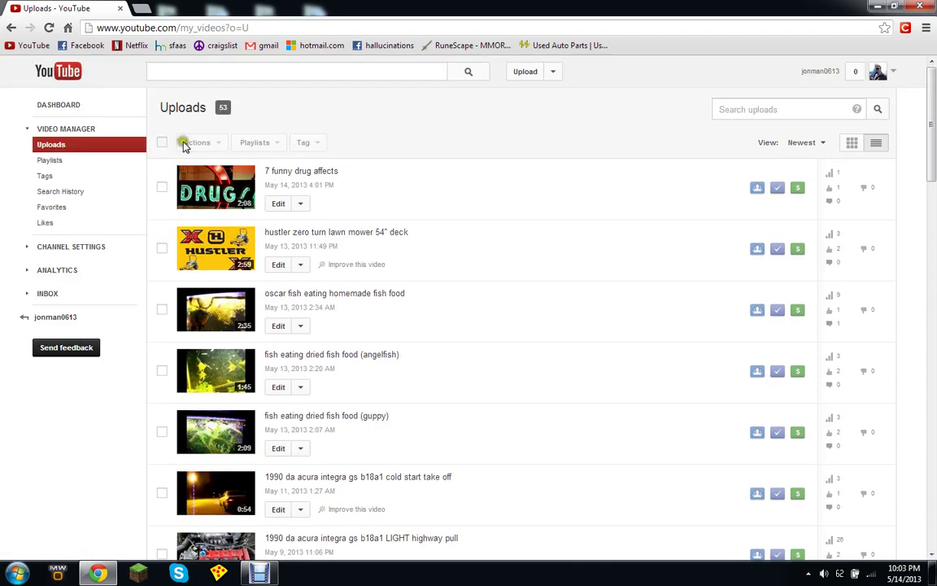
scroll(211, 456, "down", 1)
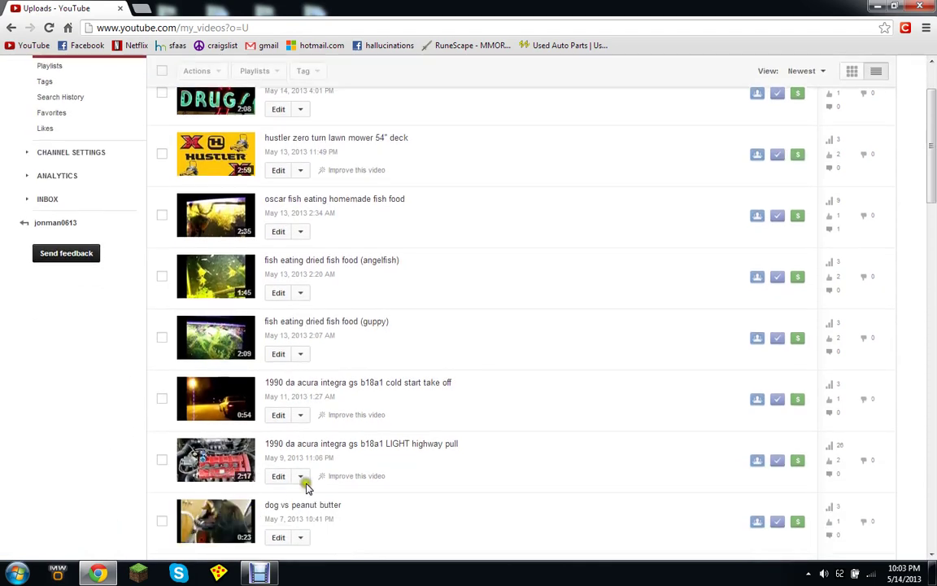
left_click(276, 478)
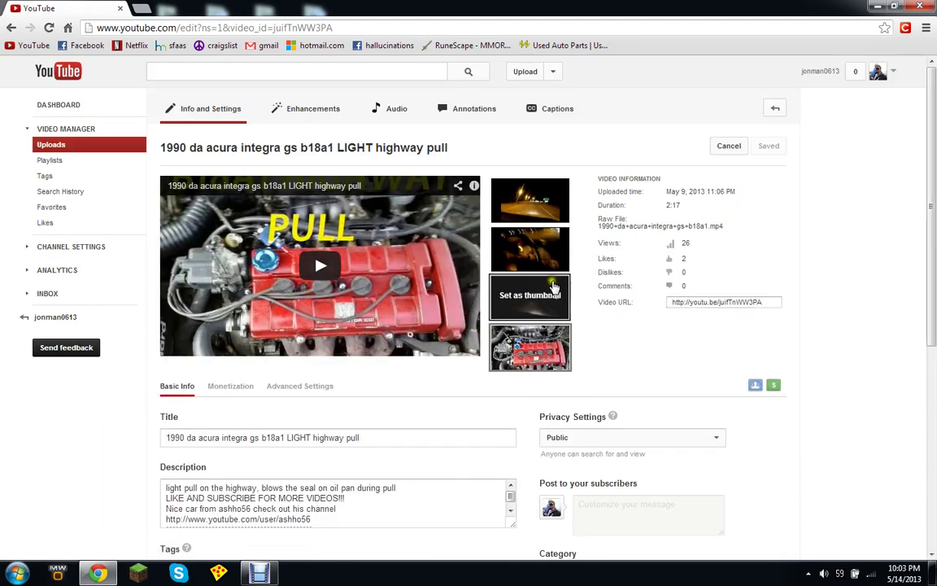
Set the second suggested frame as the video's thumbnail and save the changes.
left_click(530, 249)
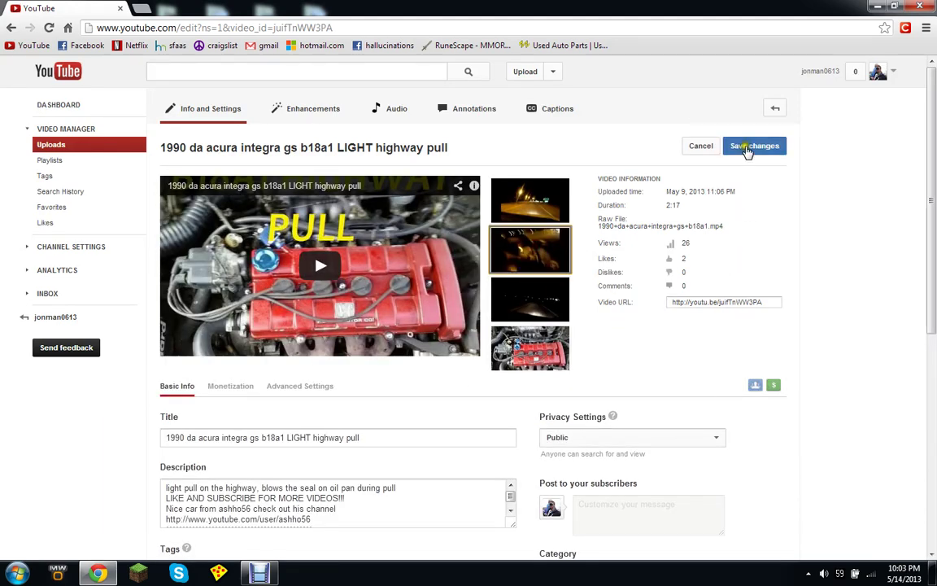
left_click(749, 148)
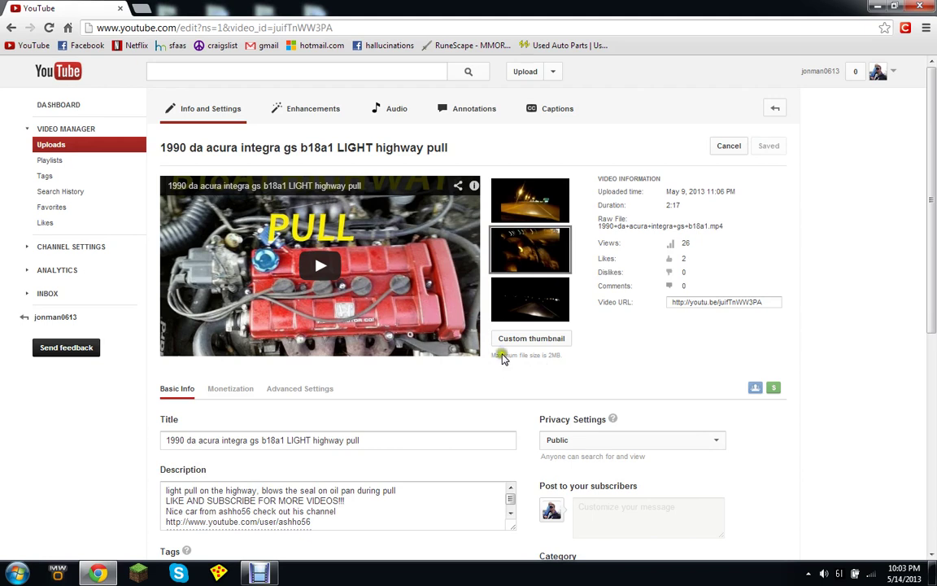
left_click(899, 377)
left_click(772, 147)
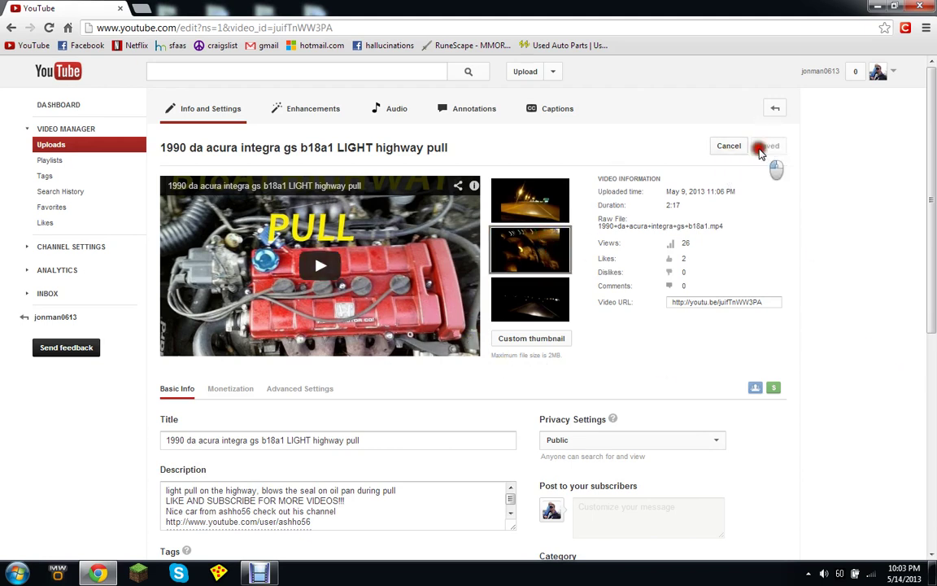
Upload b18a1 engine.jpg as the video's custom thumbnail and save the changes.
left_click(546, 339)
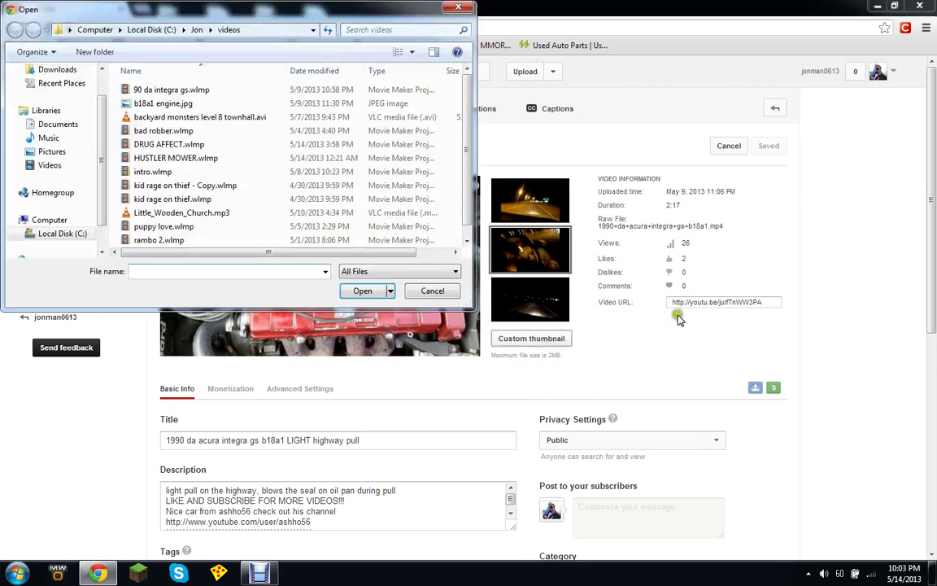
left_click(191, 103)
left_click(363, 291)
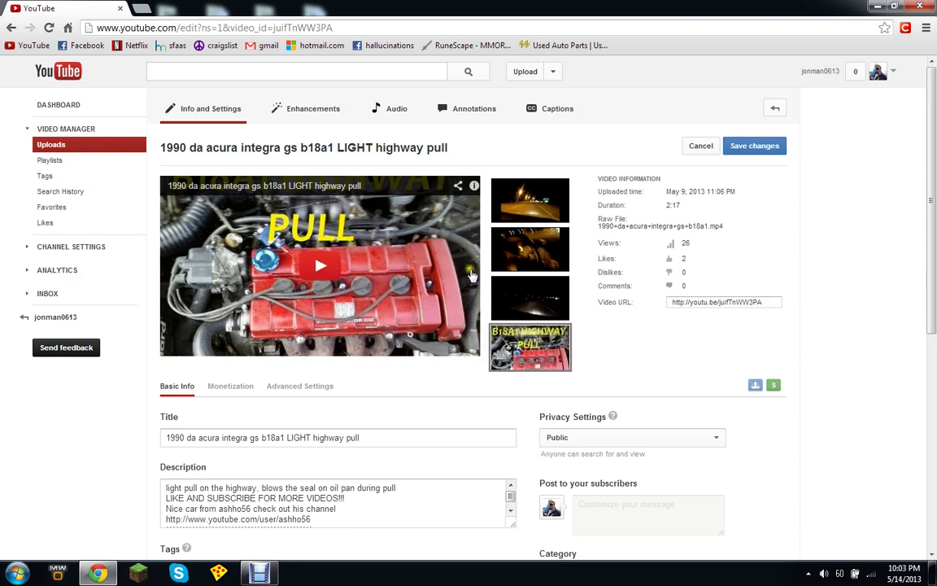
mouse_move(509, 345)
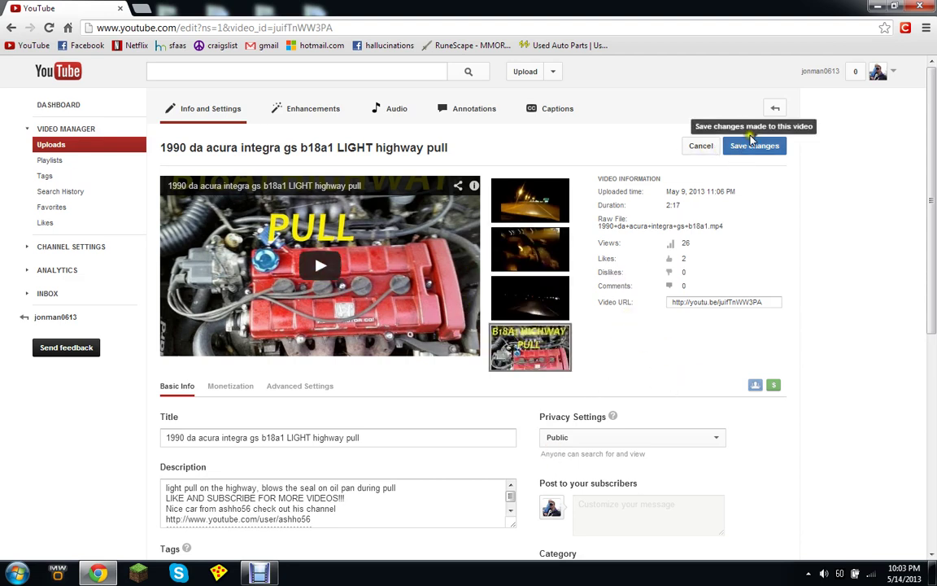
left_click(773, 147)
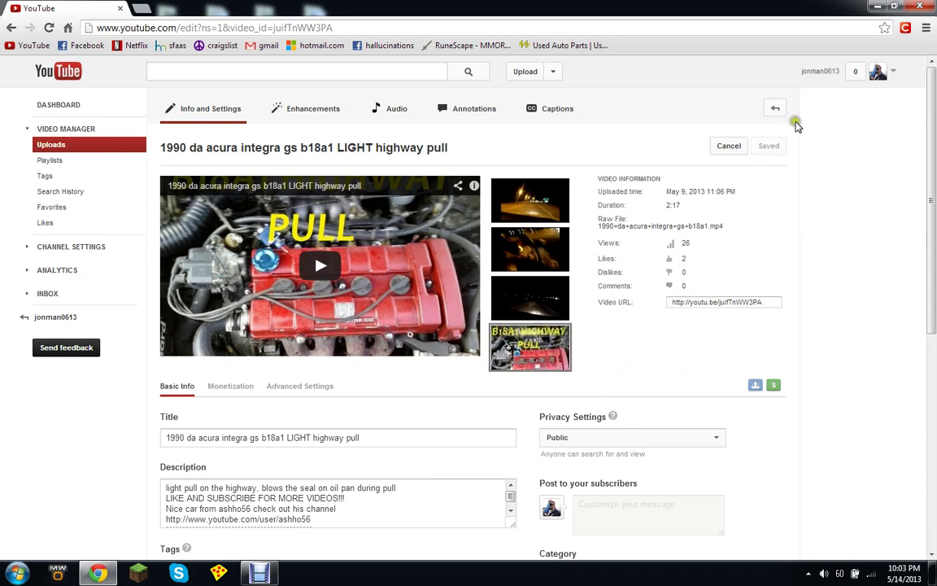
Return to the Video Manager and check the "1990 da acura integra gs b18a1 LIGHT highway pull" video's thumbnail in the uploads list.
left_click(823, 73)
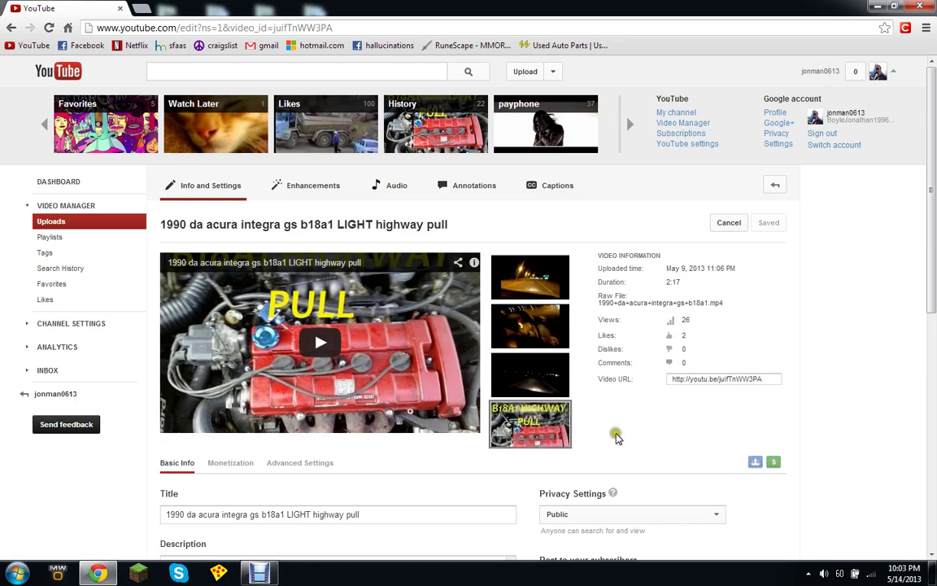
left_click(683, 123)
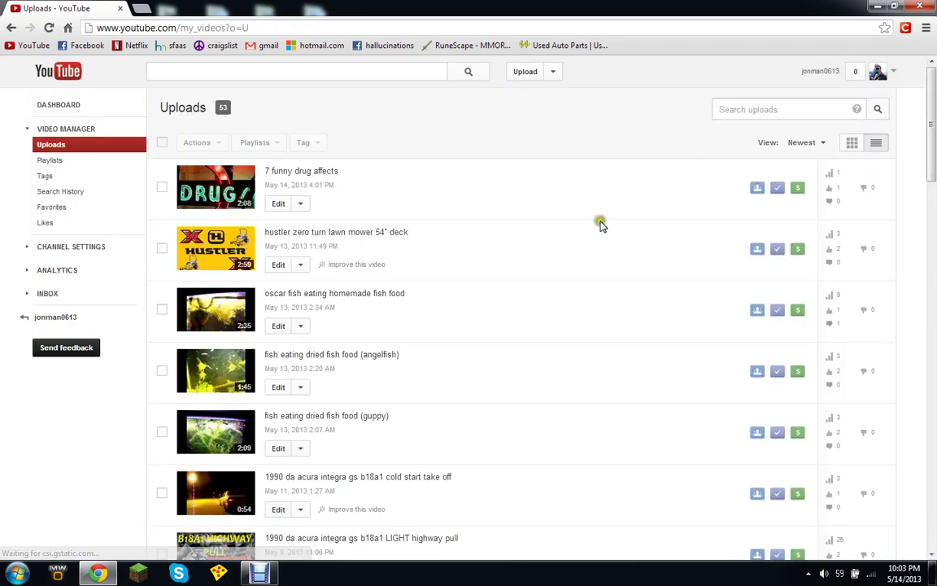
scroll(147, 383, "down", 3)
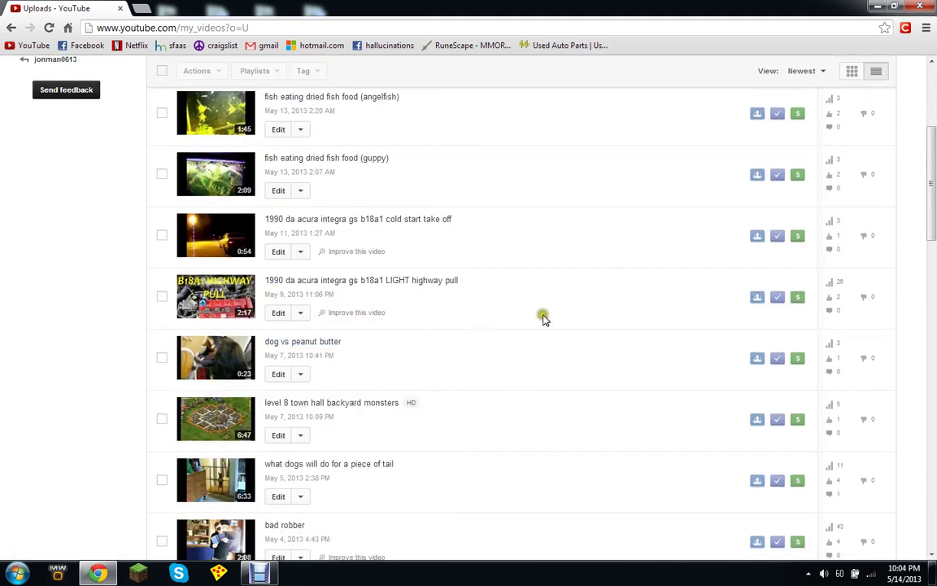
scroll(50, 350, "up", 3)
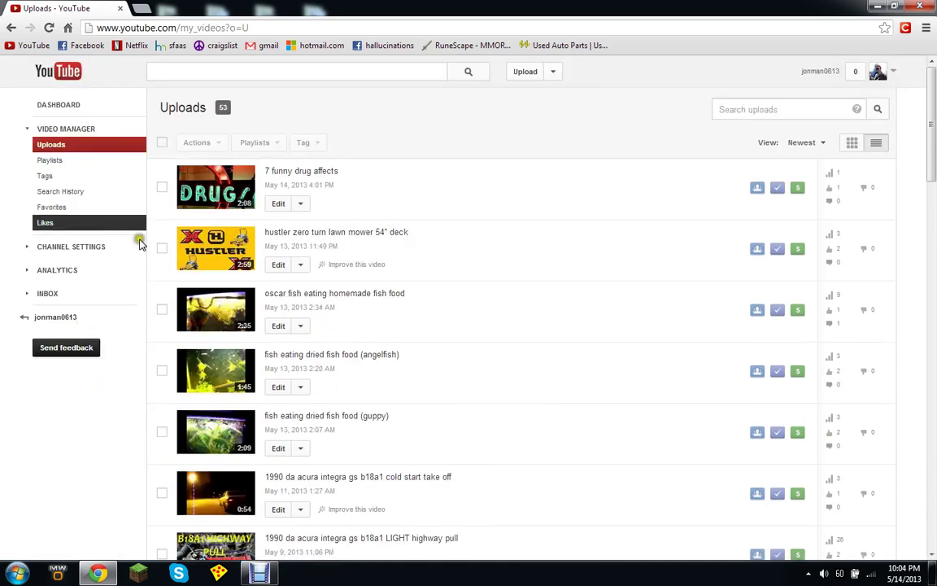
Look through the thumbnails of the other uploaded videos in the uploads list and return to its start.
scroll(89, 399, "down", 1)
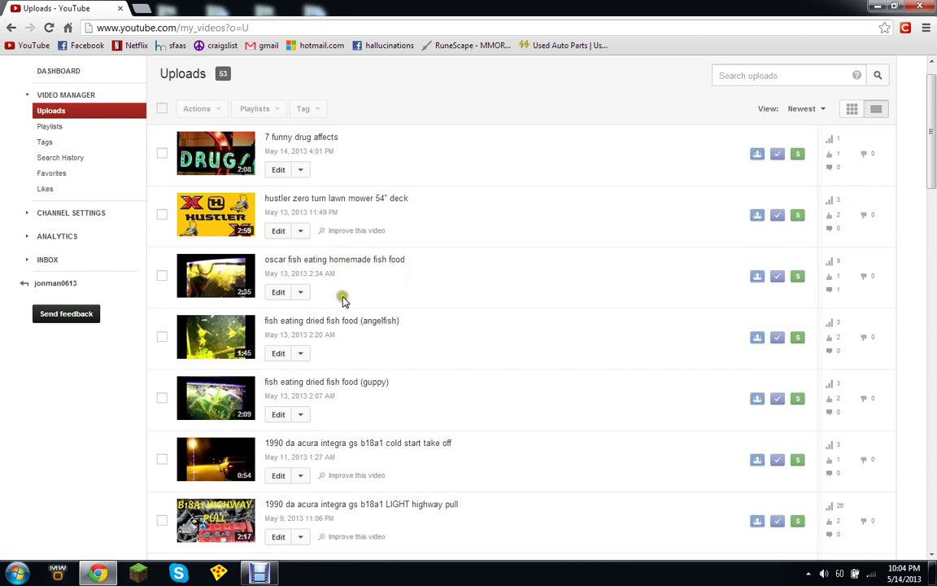
scroll(97, 456, "down", 4)
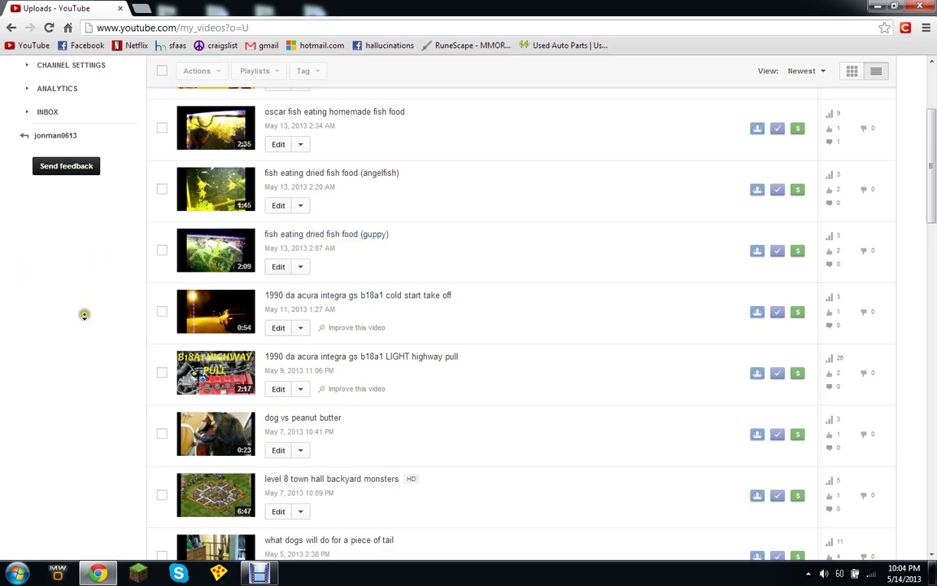
scroll(92, 342, "down", 2)
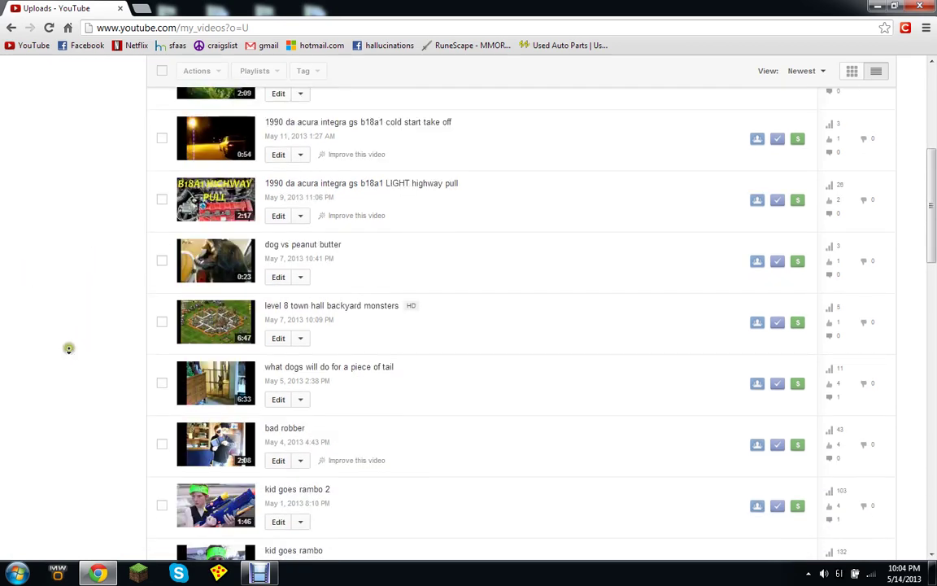
scroll(69, 348, "down", 2)
scroll(115, 359, "down", 5)
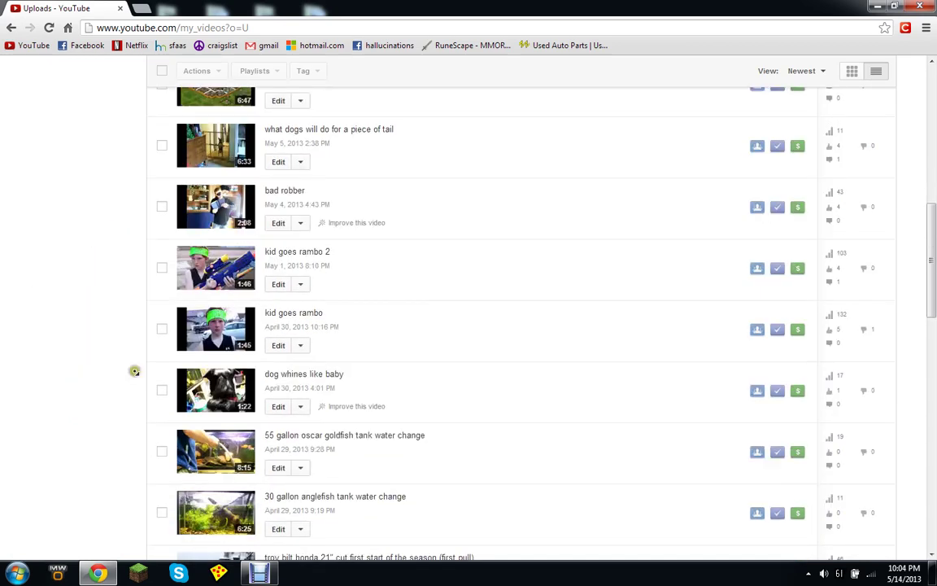
scroll(69, 407, "down", 4)
scroll(73, 266, "up", 3)
scroll(44, 356, "up", 10)
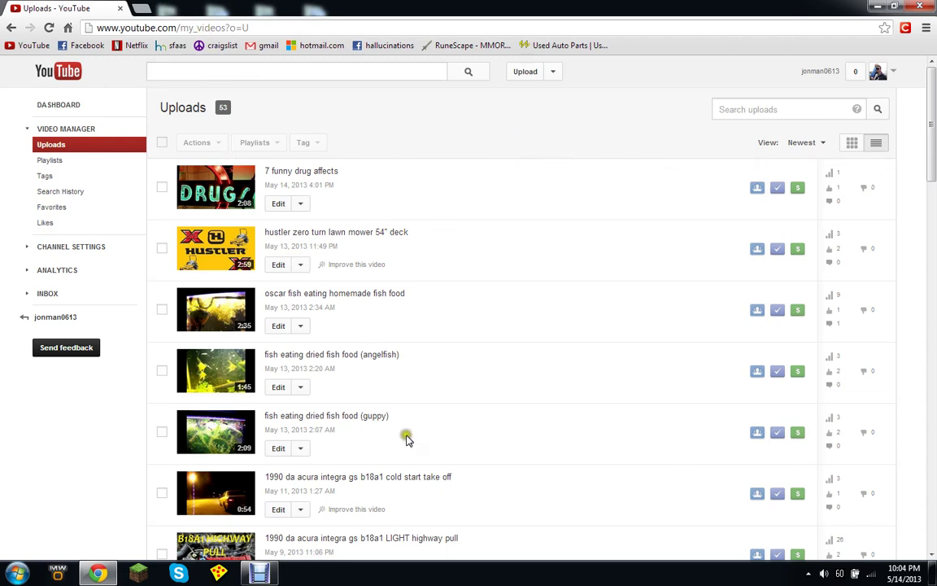
mouse_move(262, 576)
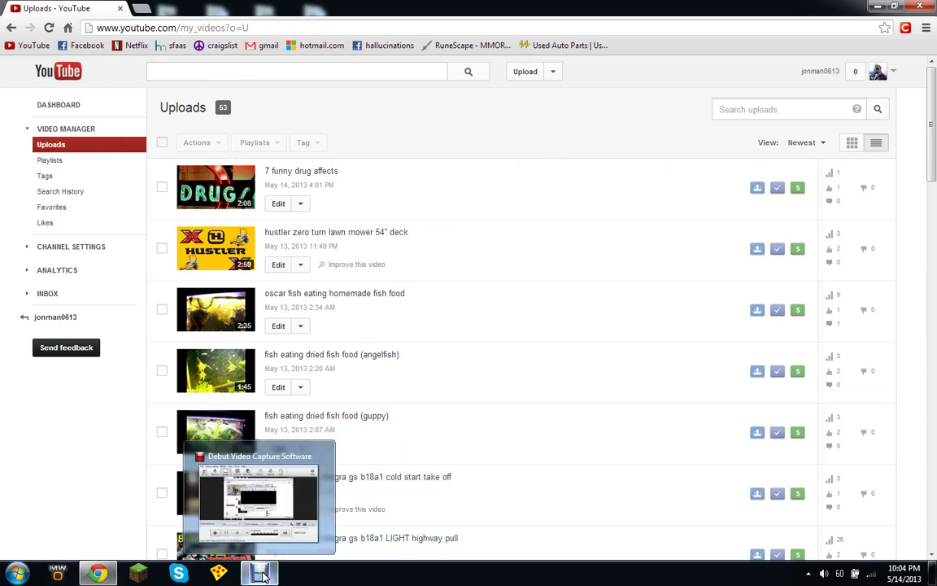